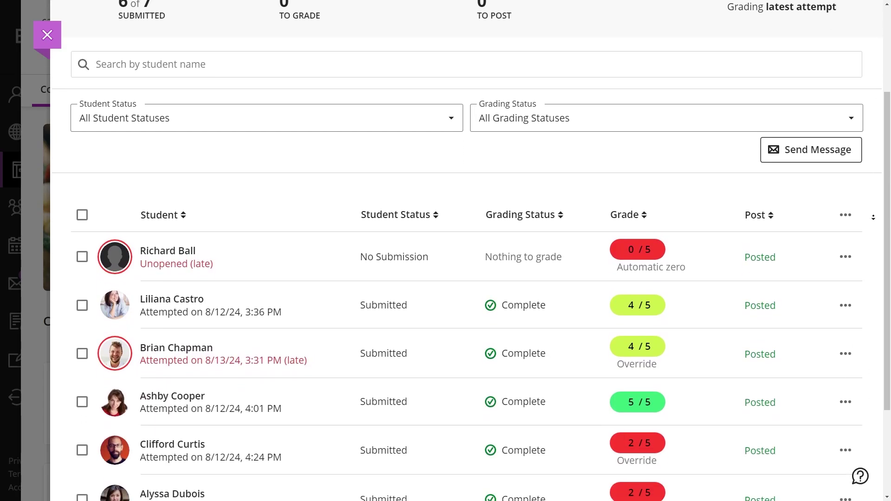
scroll(873, 218, down, 3)
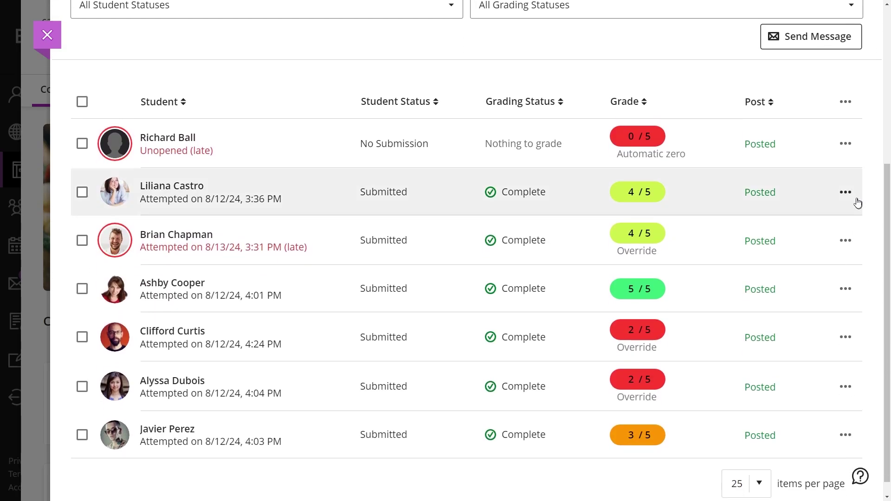
click(847, 194)
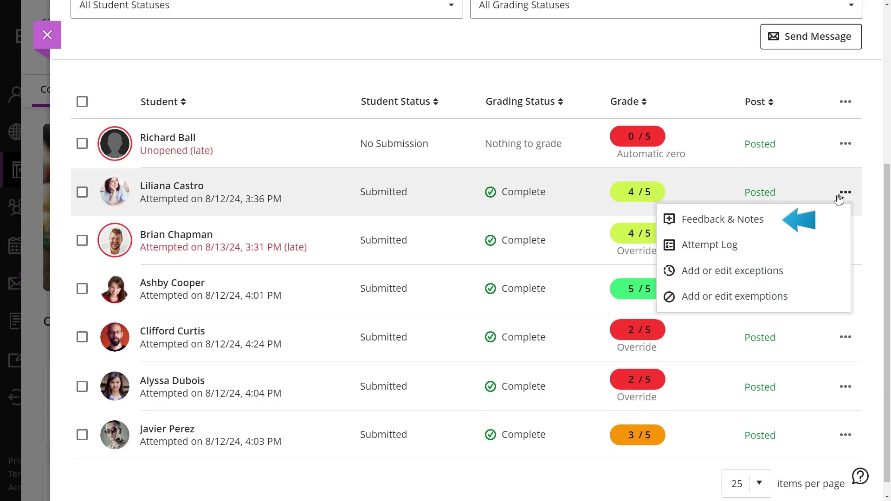
click(724, 220)
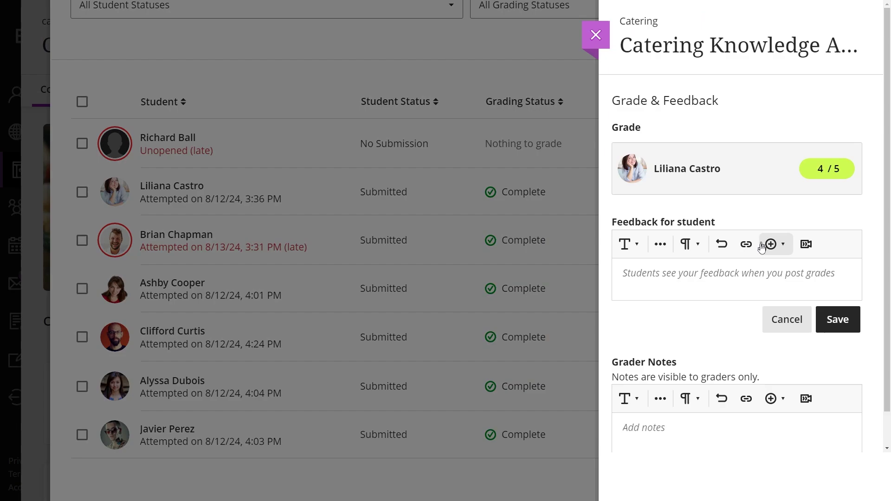
click(748, 270)
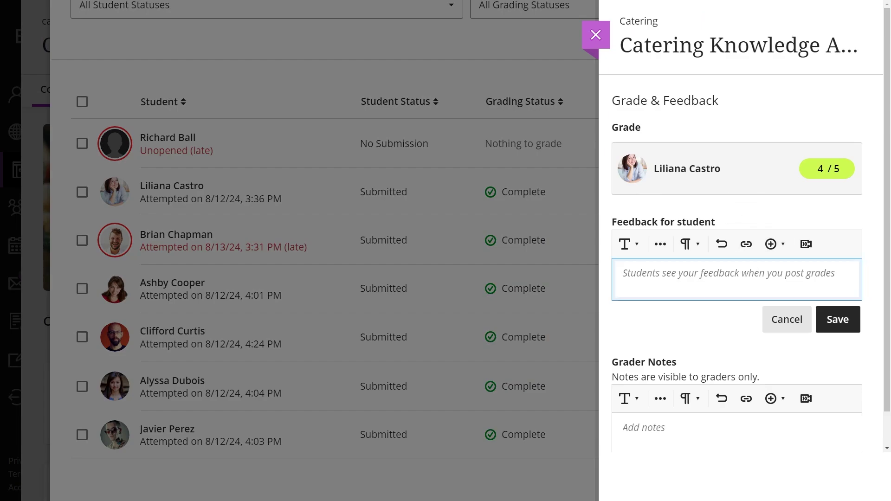